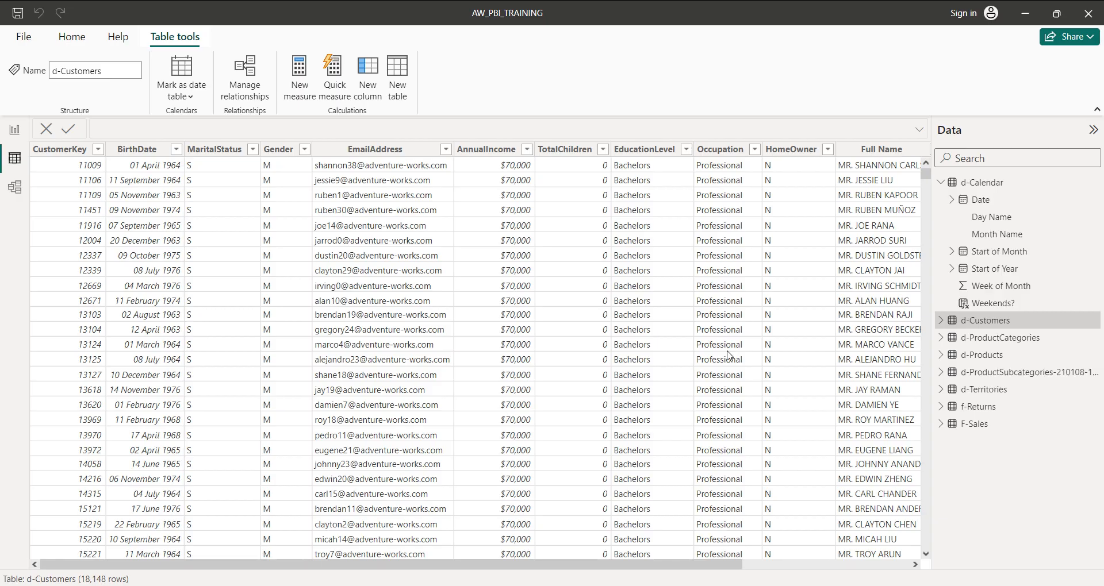
# Step: Add a new calculated column to the d-Calendar table
pyautogui.click(981, 189)
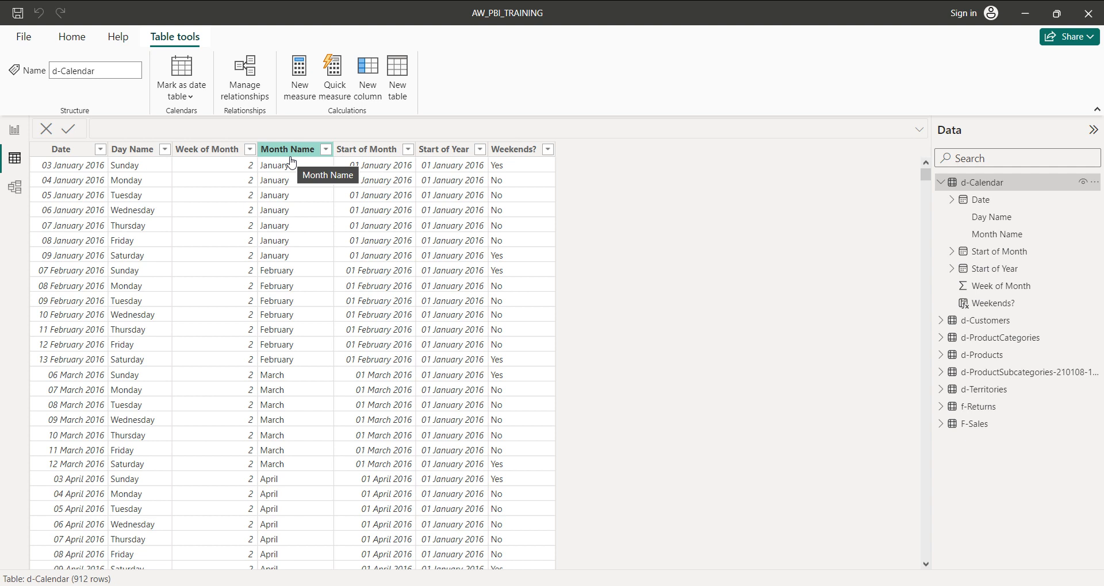
pyautogui.click(85, 40)
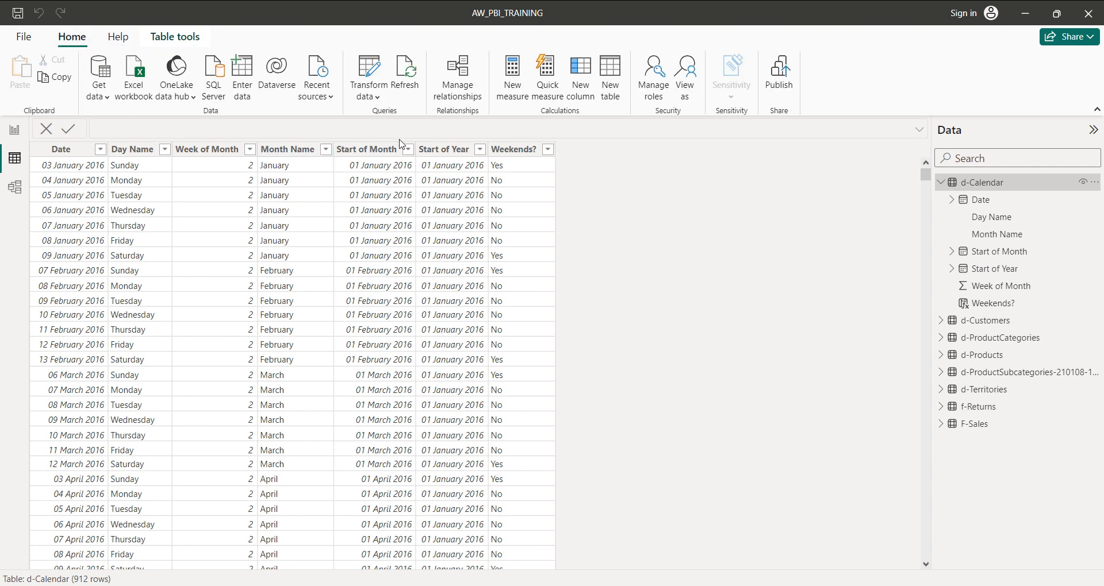
pyautogui.click(585, 85)
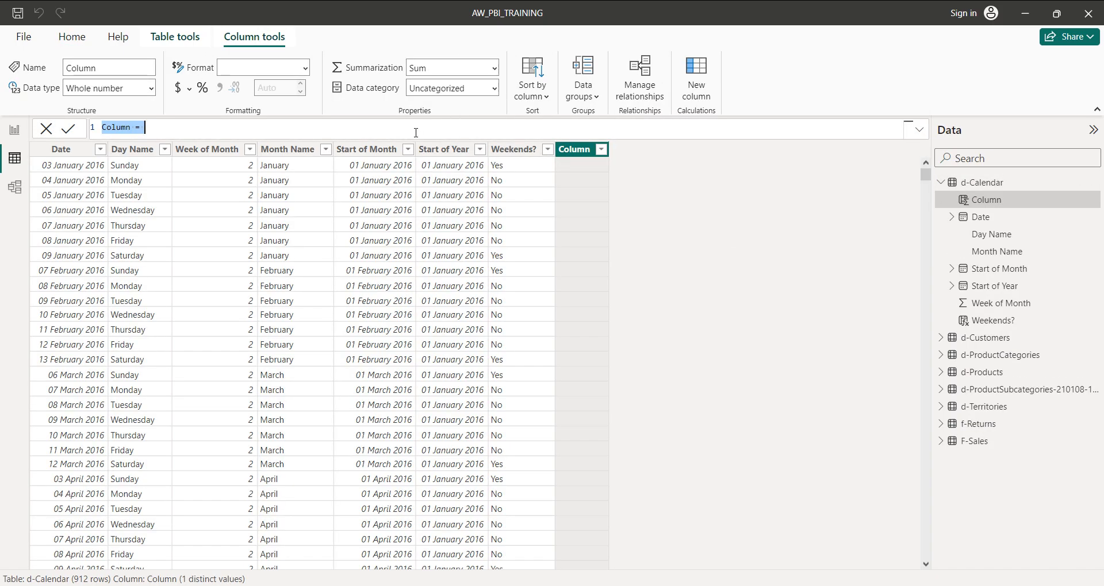
# Step: Define the new d-Calendar column with the formula Short Month = left('d-Calendar'[Month Name],3)
pyautogui.click(416, 132)
pyautogui.press('BackSpace')
pyautogui.press('BackSpace')
pyautogui.press('BackSpace')
pyautogui.press('BackSpace')
pyautogui.press('BackSpace')
pyautogui.press('BackSpace')
pyautogui.press('BackSpace')
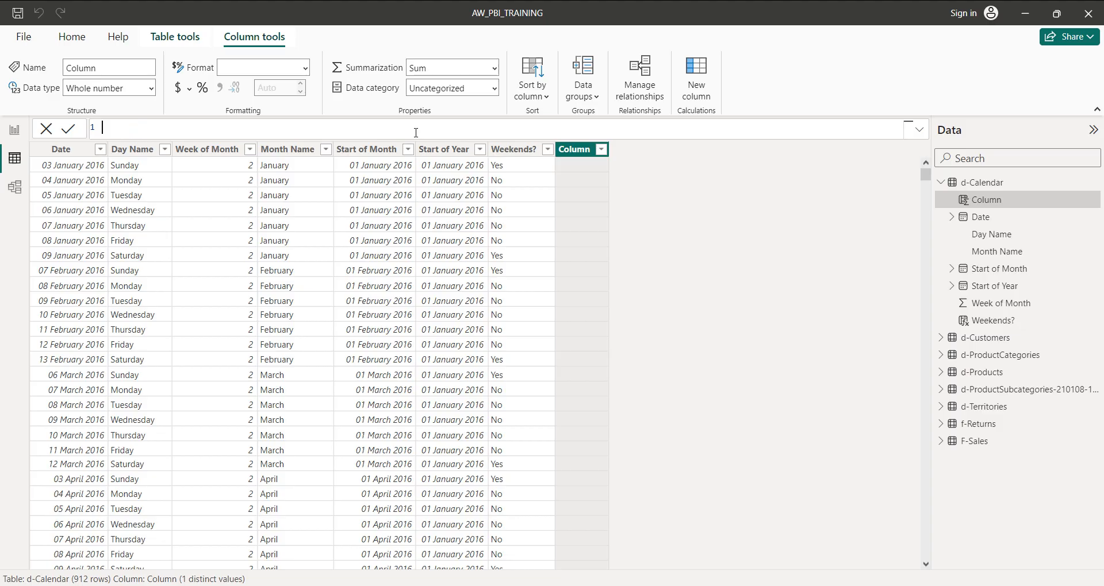
pyautogui.write('Short Month = left')
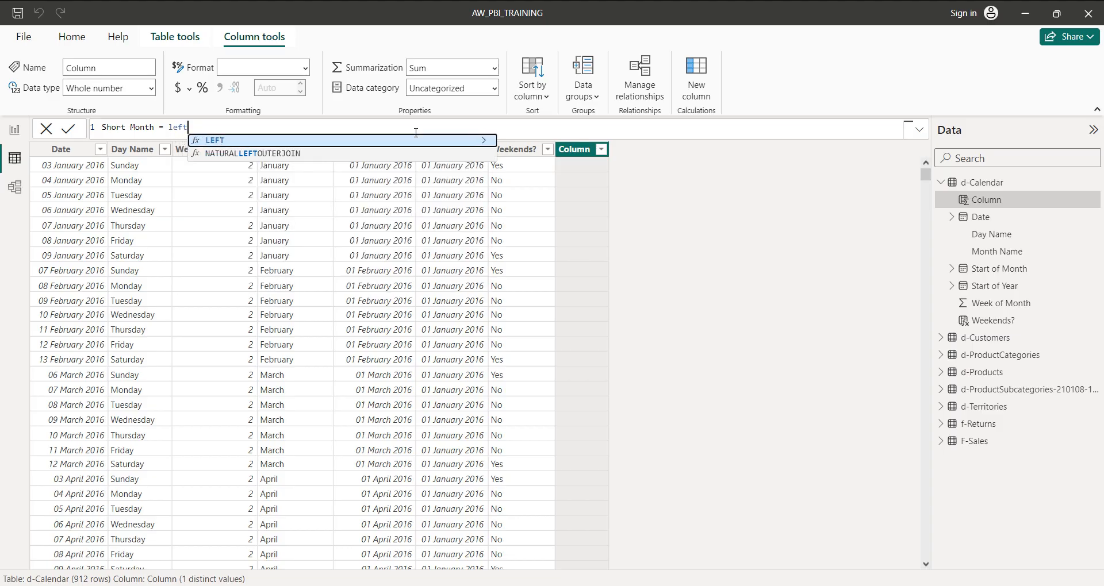
pyautogui.write('(')
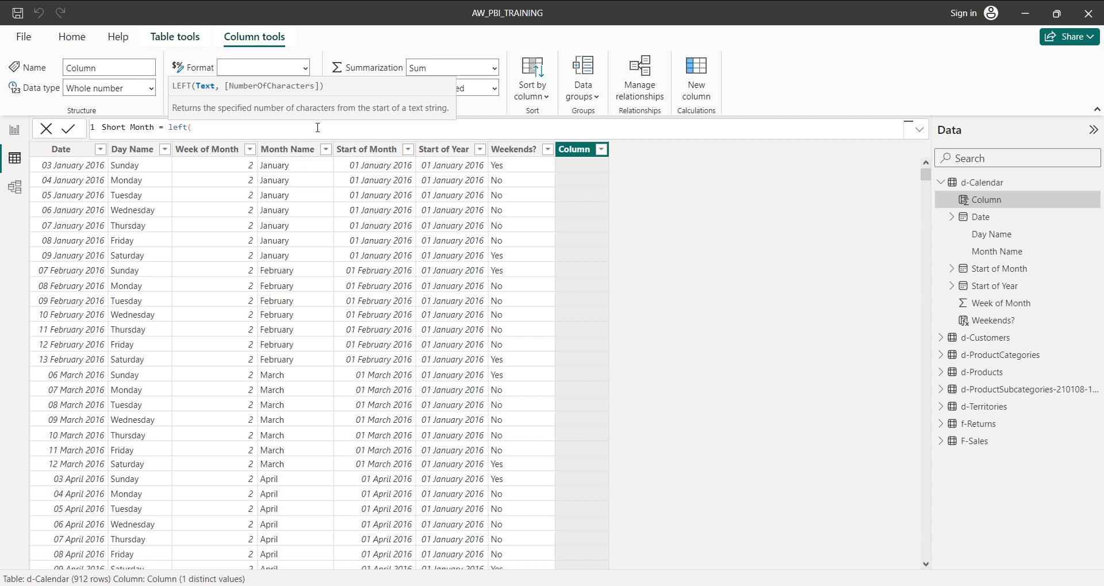
pyautogui.write('month')
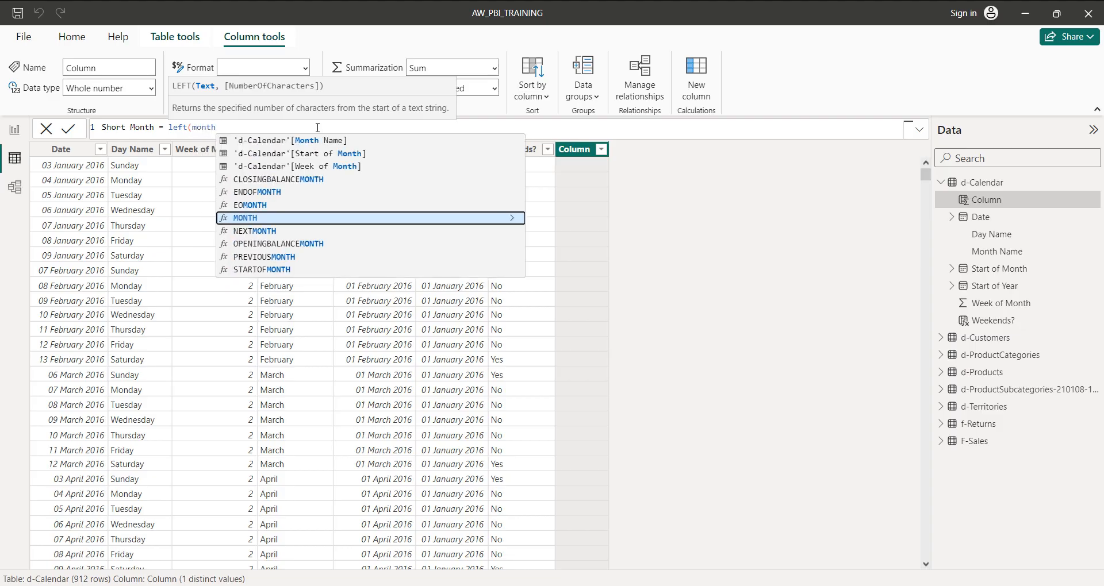
pyautogui.click(319, 139)
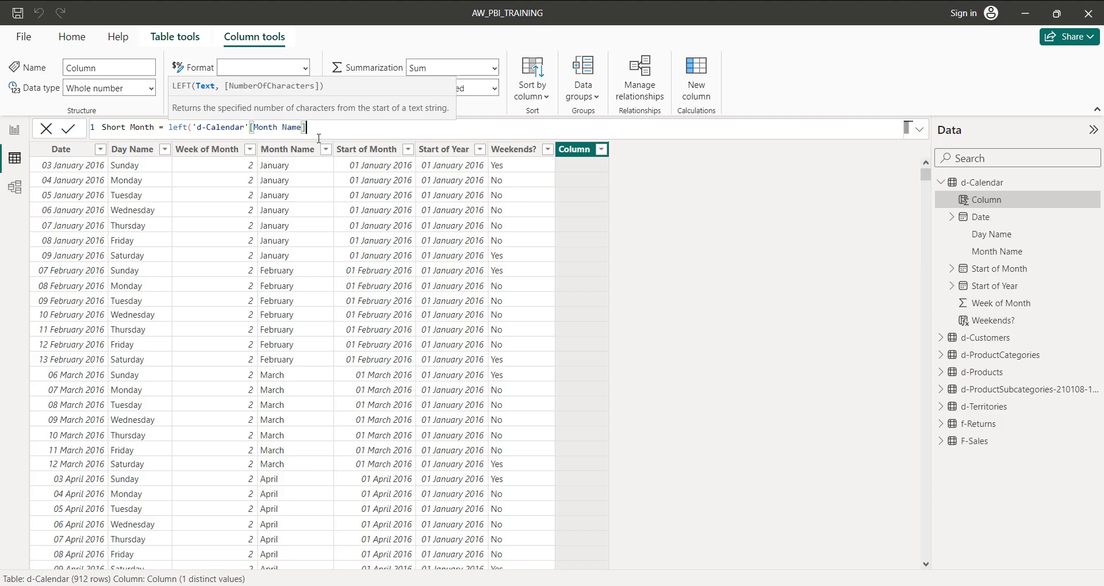
pyautogui.write(',3)')
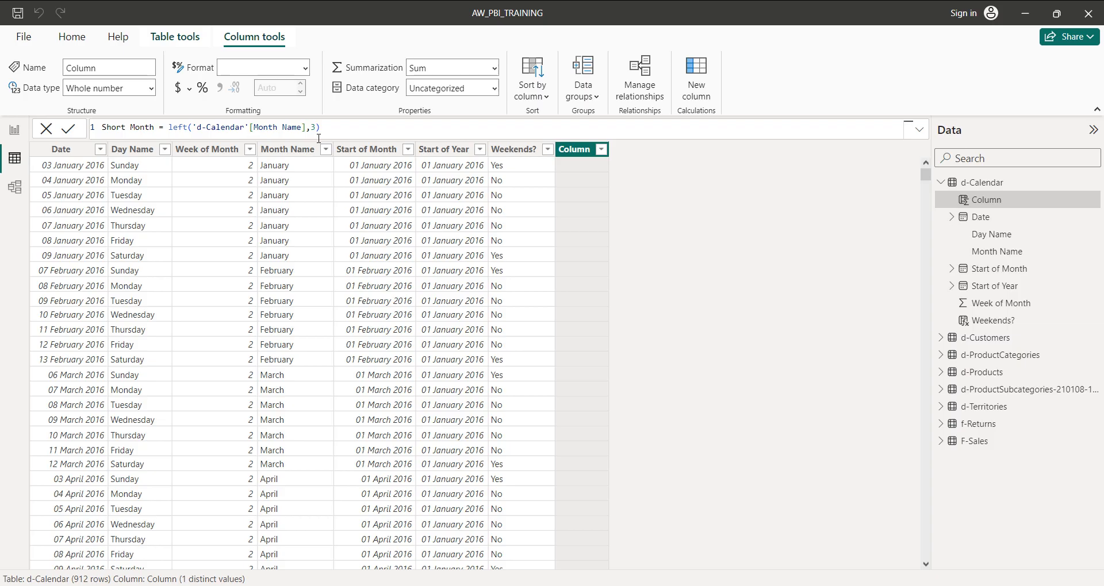
pyautogui.press('Return')
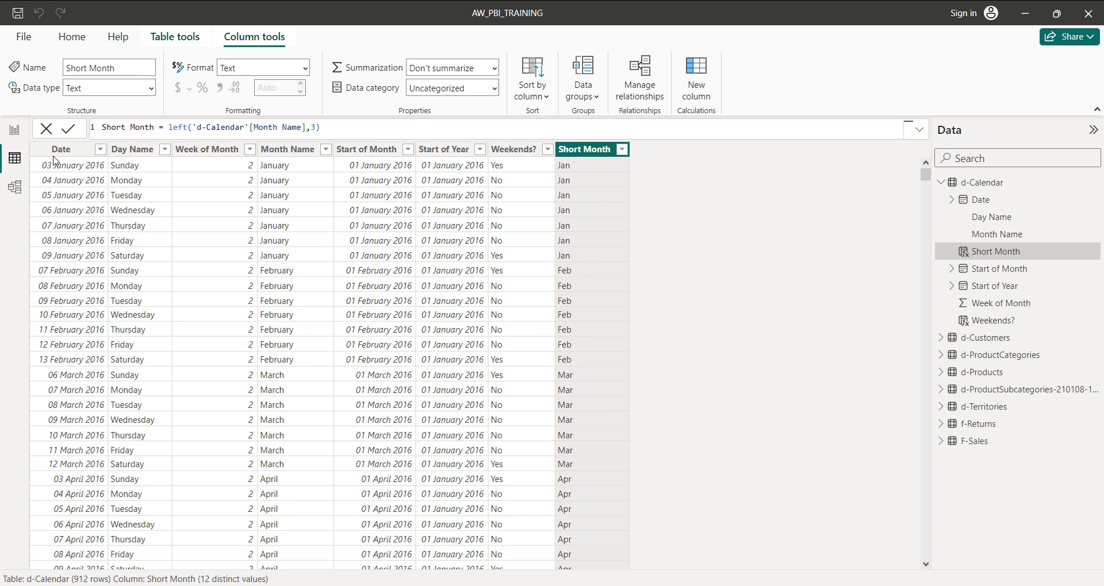
# Step: View the report page briefly, return to the table data and save the file
pyautogui.click(16, 135)
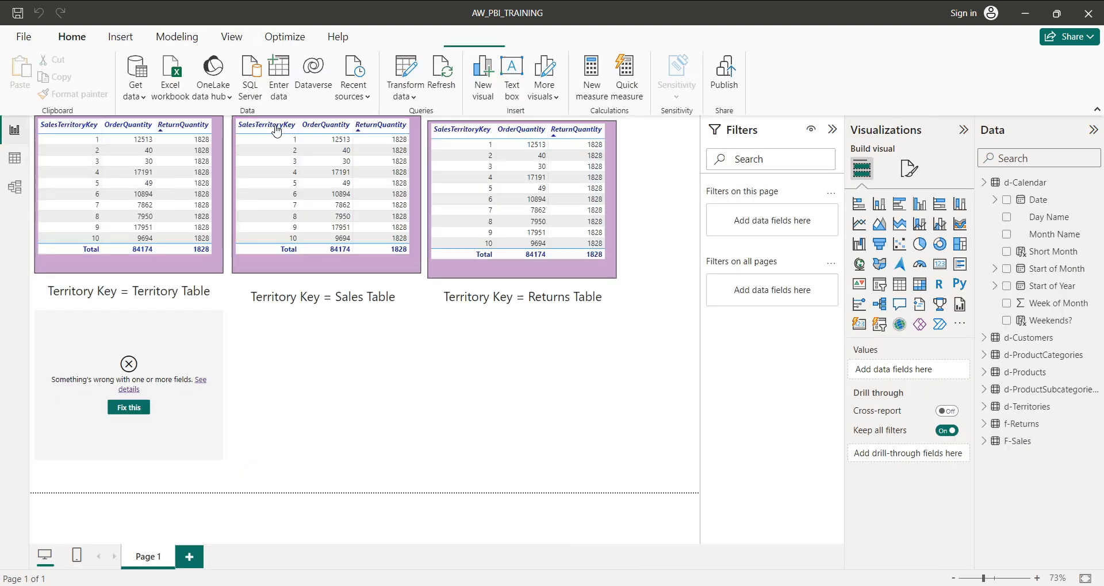
pyautogui.click(15, 158)
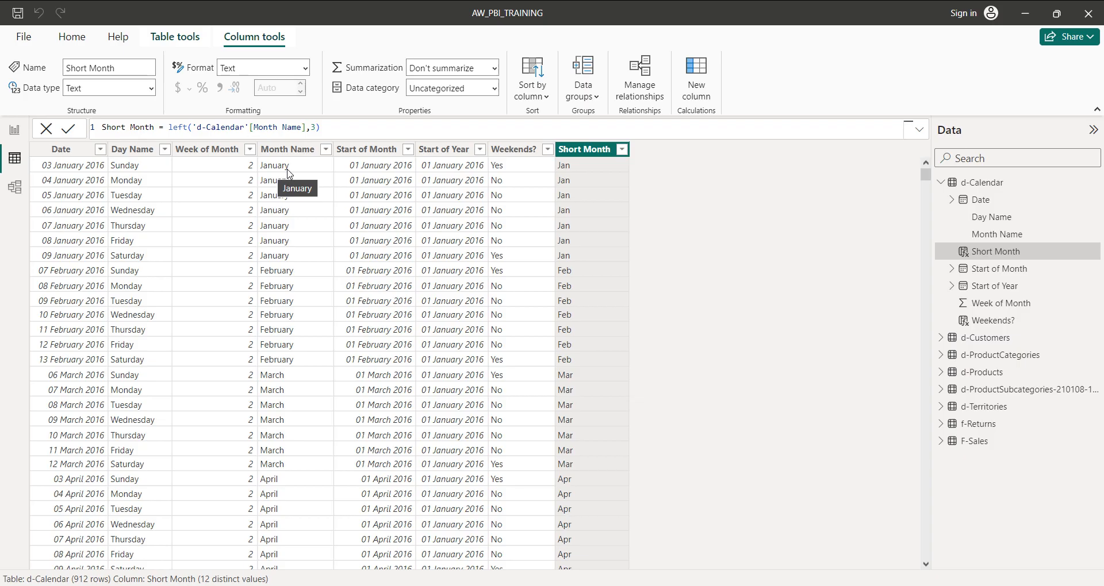
pyautogui.click(19, 12)
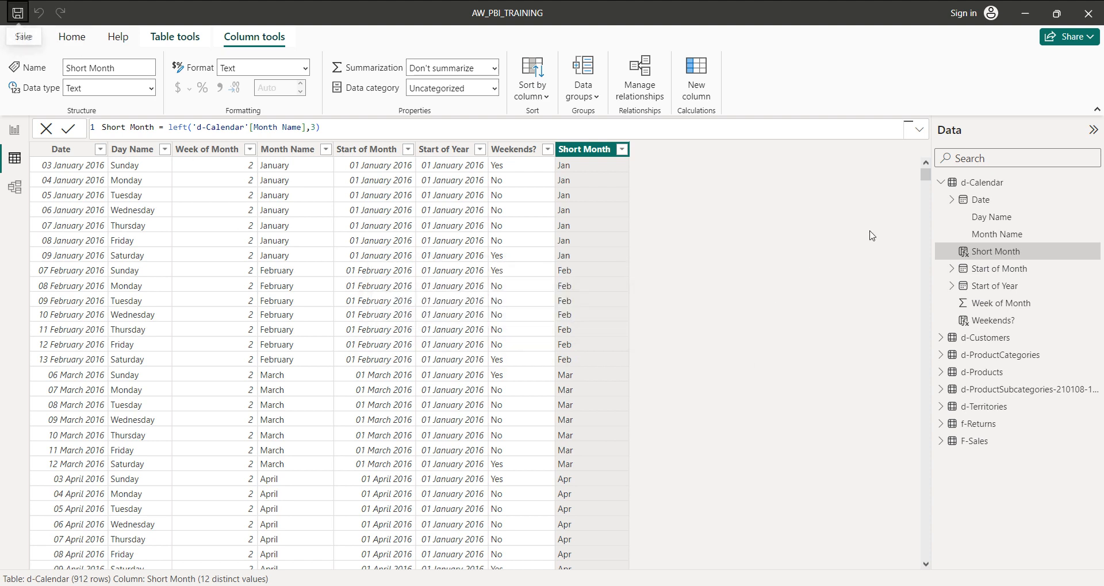
# Step: Look over the d-Customers table's columns and add a new calculated column to it
pyautogui.click(941, 183)
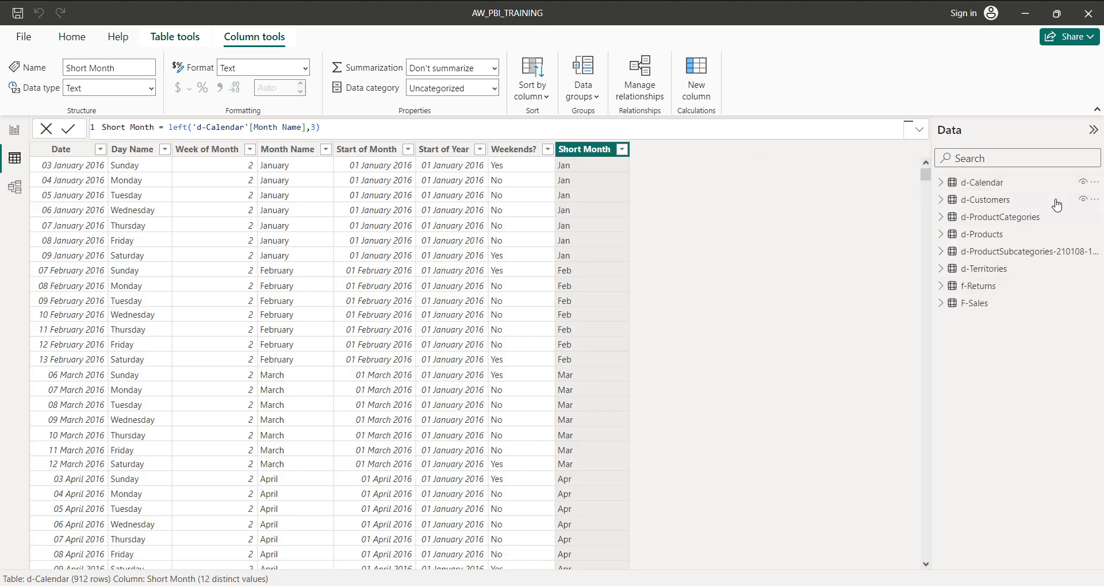
pyautogui.click(1015, 207)
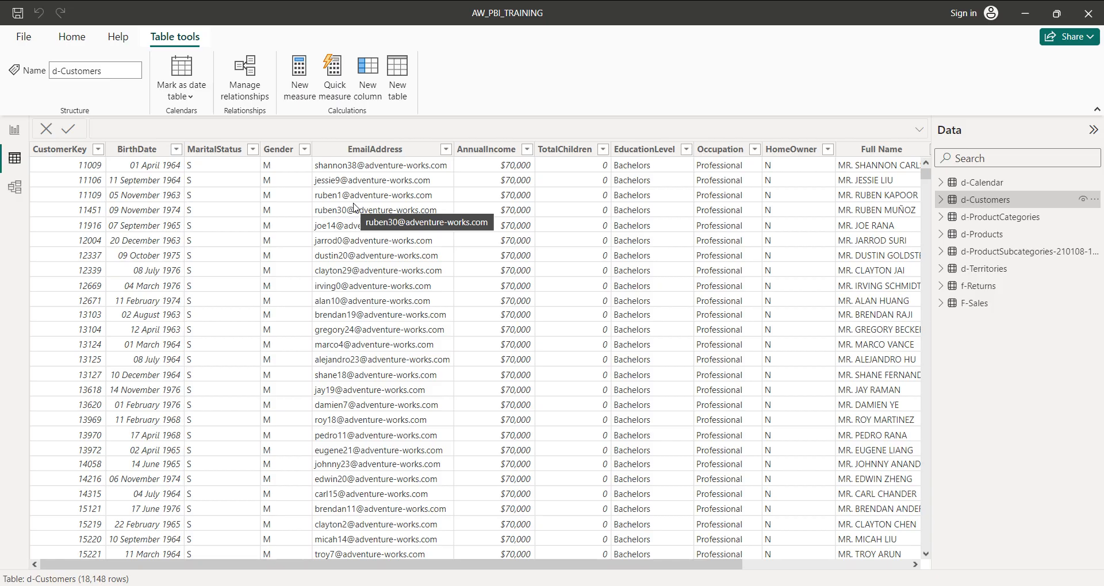
pyautogui.hscroll(5, 619, 232)
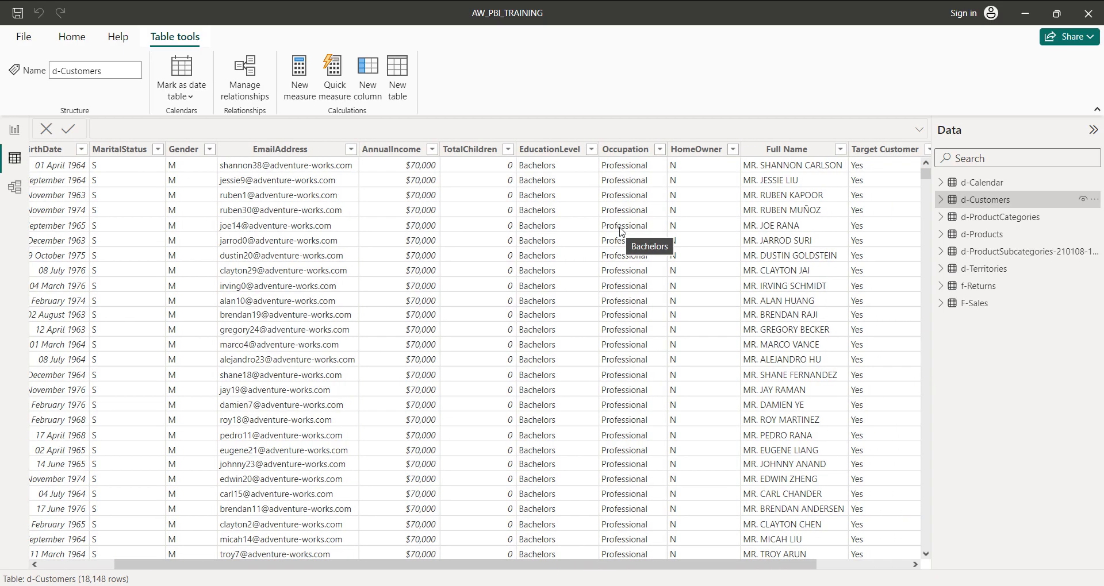
pyautogui.hscroll(-5, 619, 231)
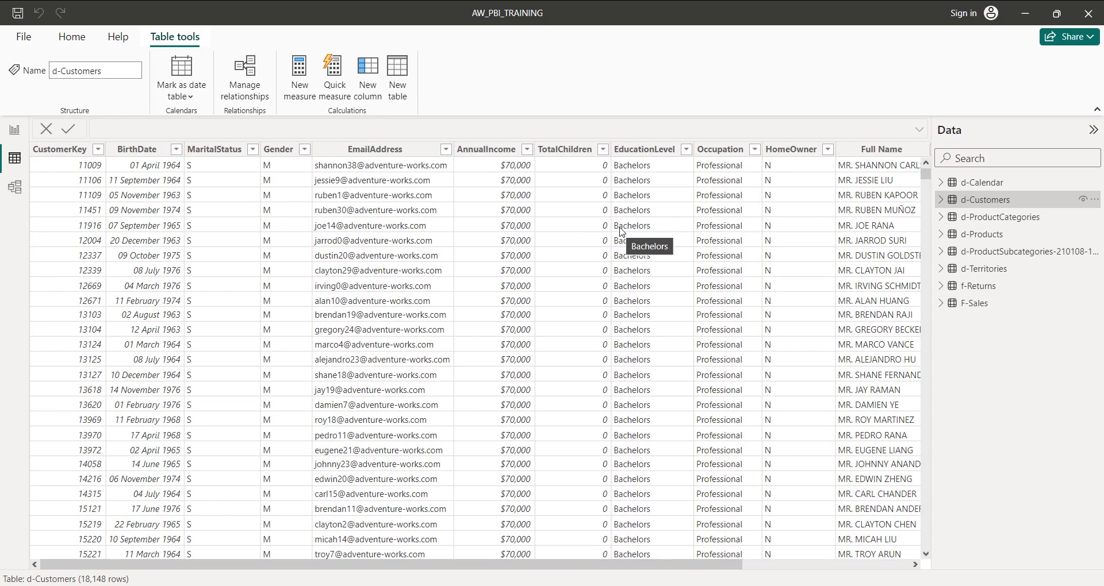
pyautogui.hscroll(5, 620, 232)
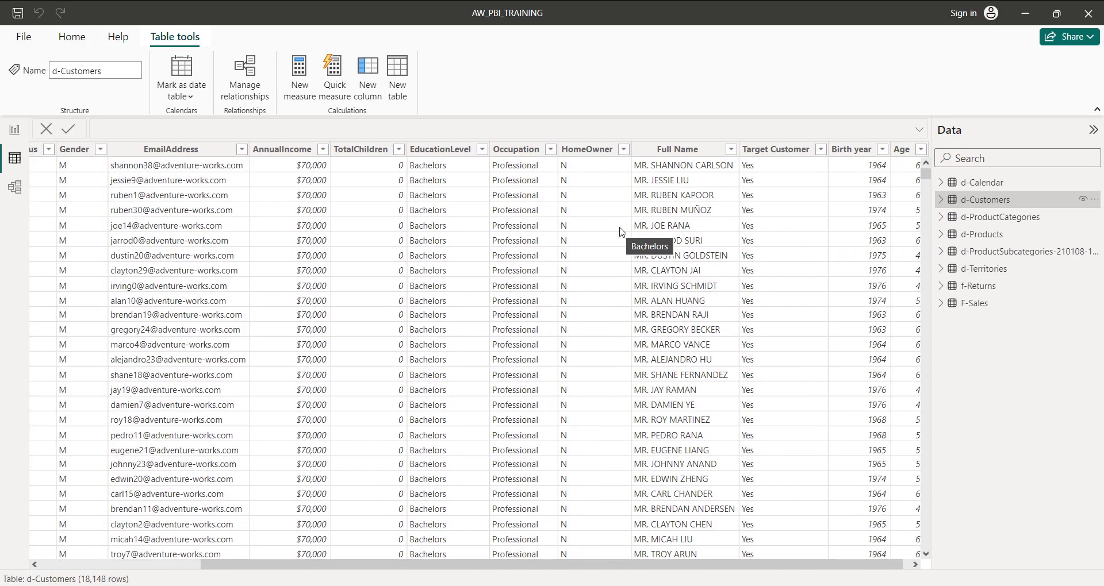
pyautogui.hscroll(1, 619, 232)
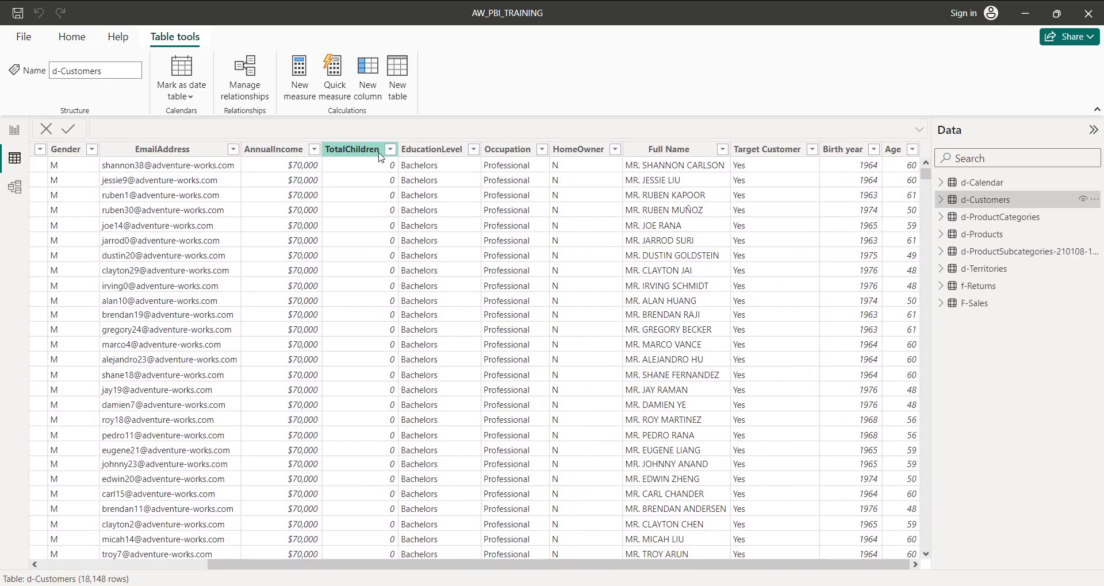
pyautogui.click(72, 37)
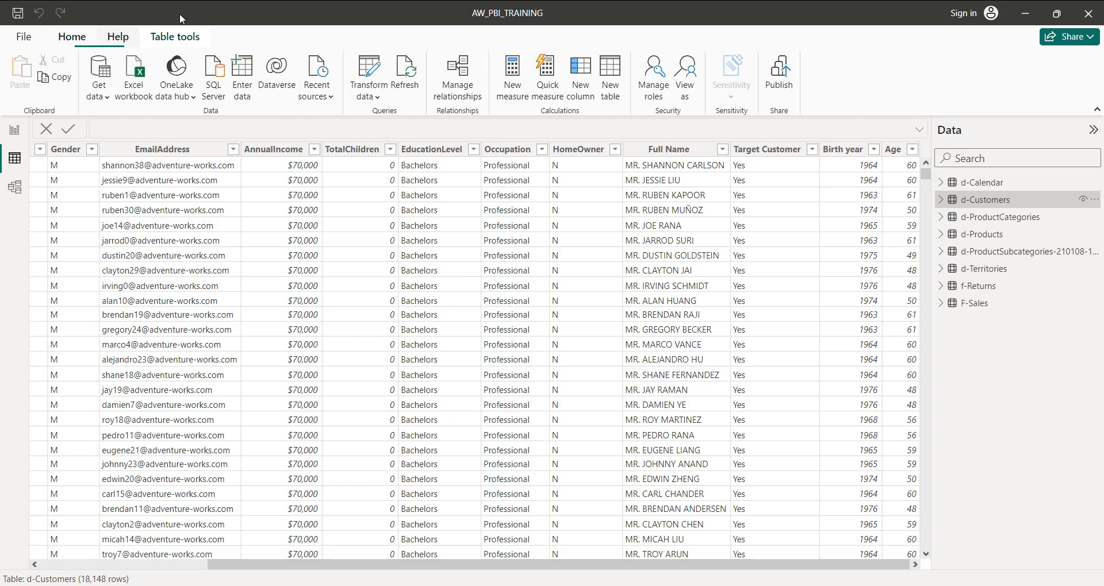
pyautogui.click(581, 89)
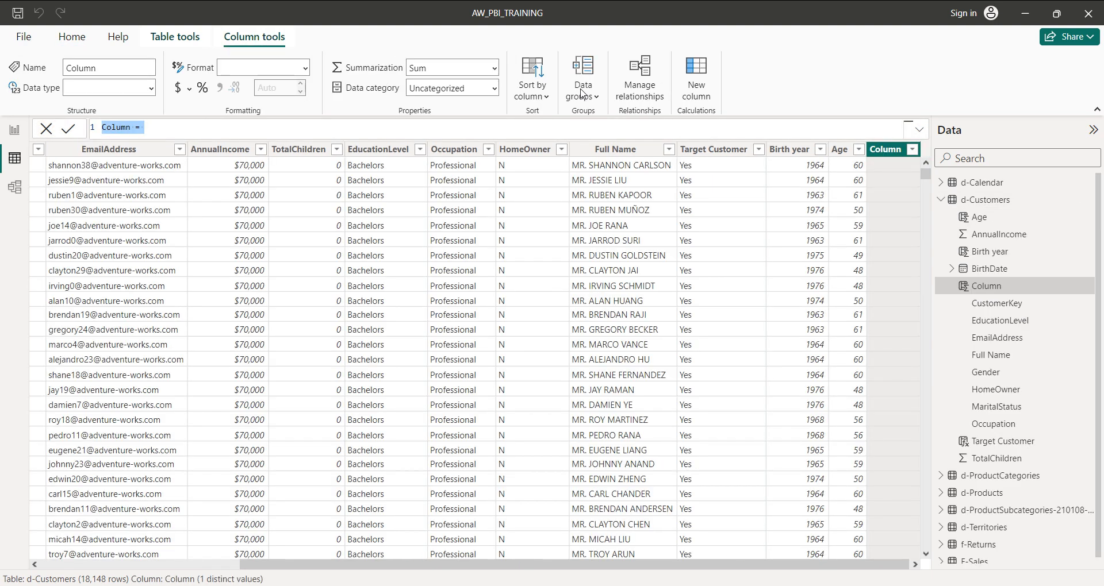
# Step: Name the new column User_Name and start its formula with Left, using 'd-Customers'[EmailAddress] as the text argument
pyautogui.click(279, 134)
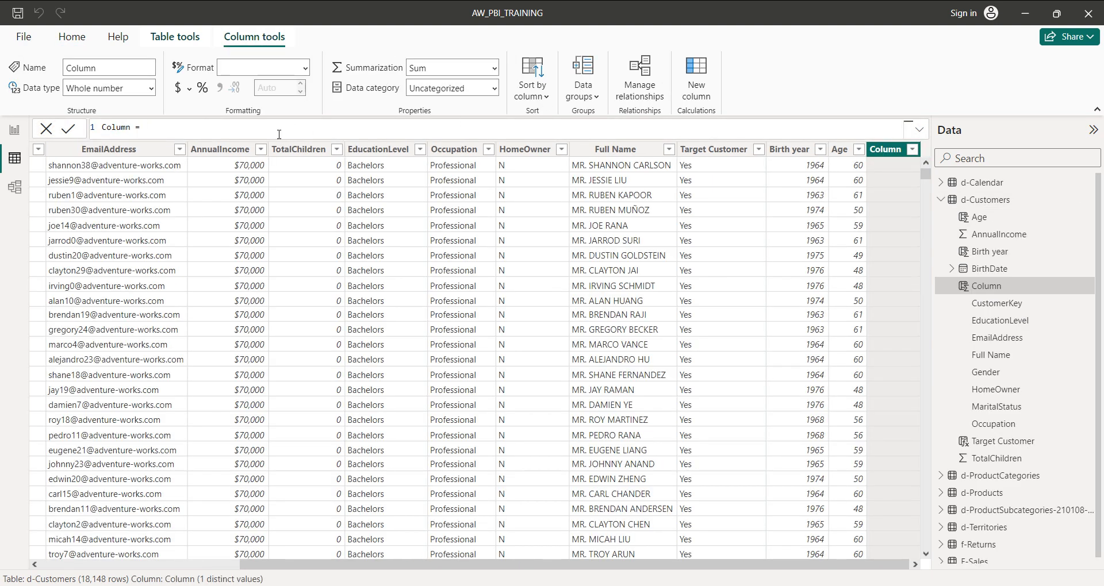
pyautogui.press('BackSpace')
pyautogui.press('BackSpace')
pyautogui.press('BackSpace')
pyautogui.press('BackSpace')
pyautogui.press('BackSpace')
pyautogui.press('BackSpace')
pyautogui.press('BackSpace')
pyautogui.press('BackSpace')
pyautogui.write('U')
pyautogui.write('r_Name=')
pyautogui.press('Left')
pyautogui.press('End')
pyautogui.write('Left')
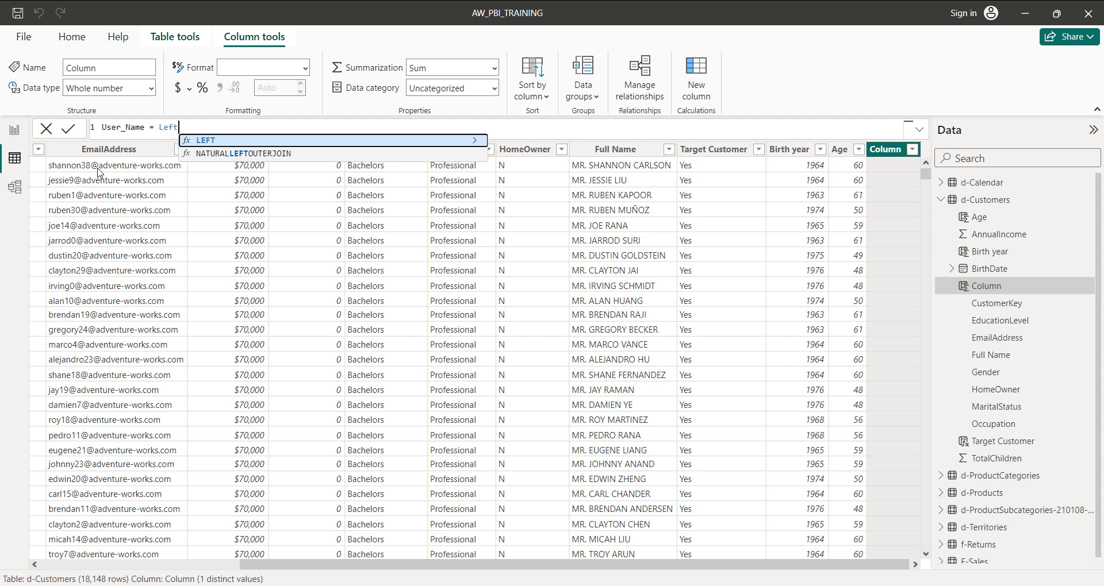
pyautogui.write('(')
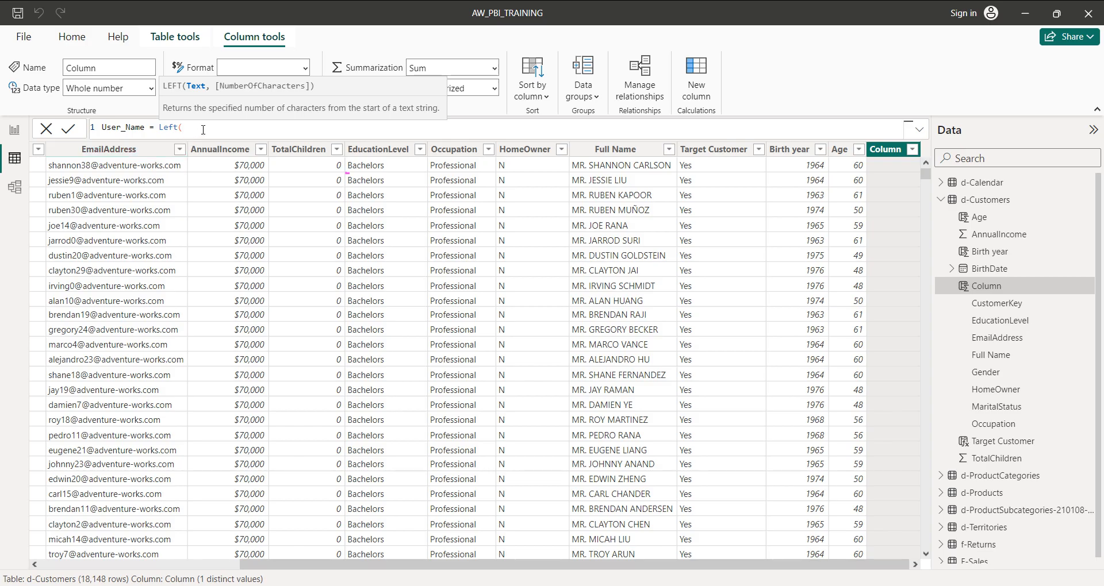
pyautogui.write('emi')
pyautogui.press('BackSpace')
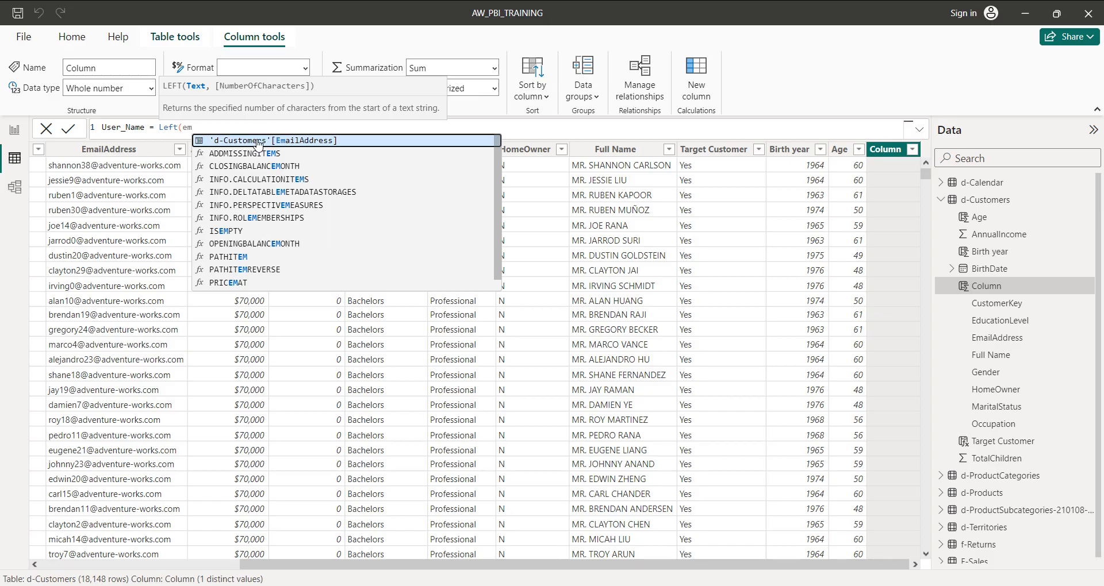
pyautogui.click(257, 141)
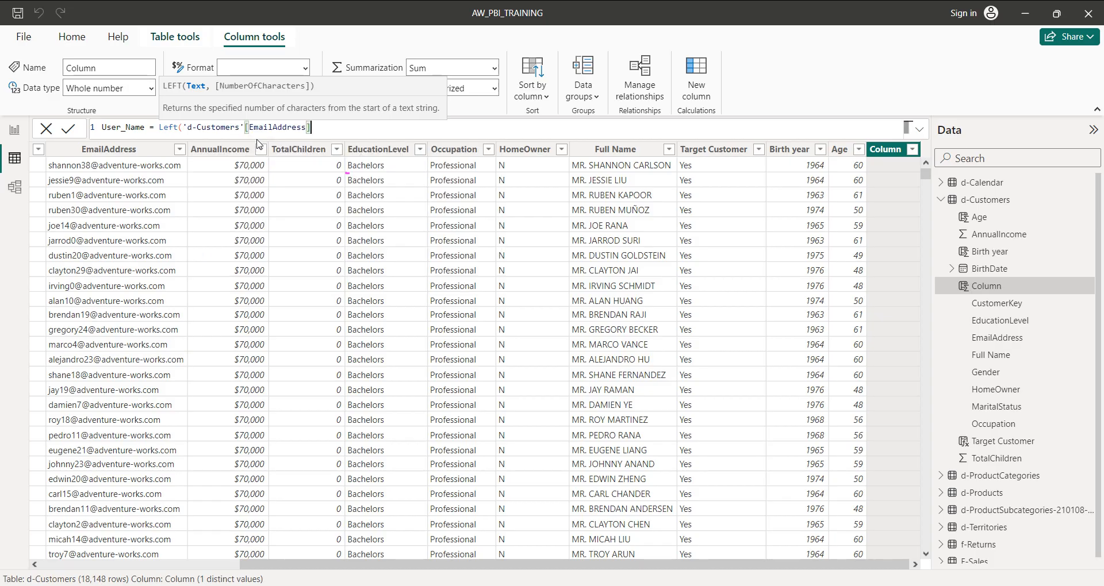
pyautogui.write(',')
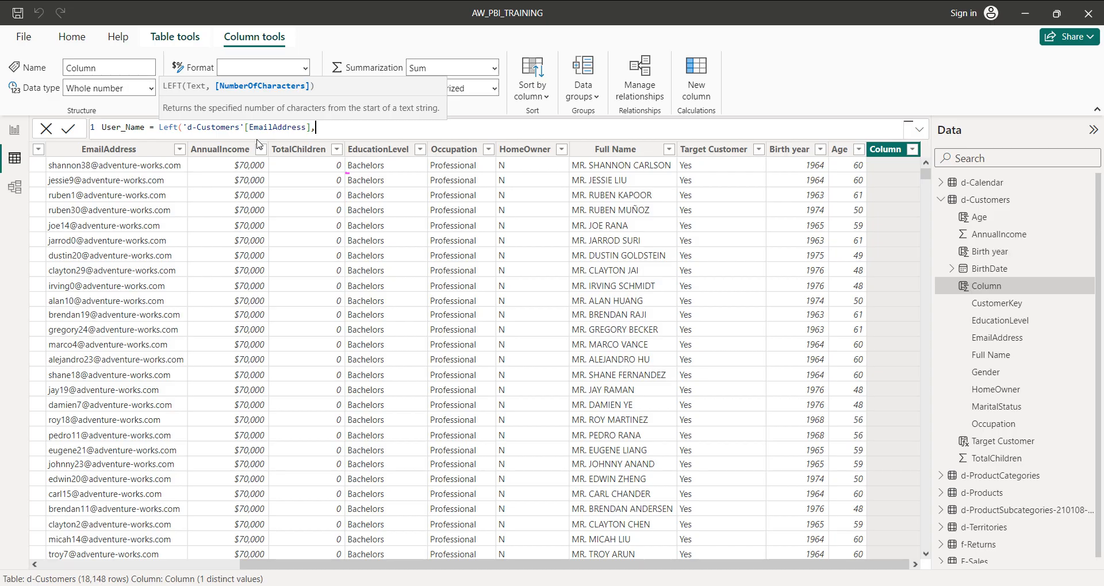
# Step: Use search("@",'d-Customers'[EmailAddress]) as the character count in the User_Name formula and commit it
pyautogui.write('search')
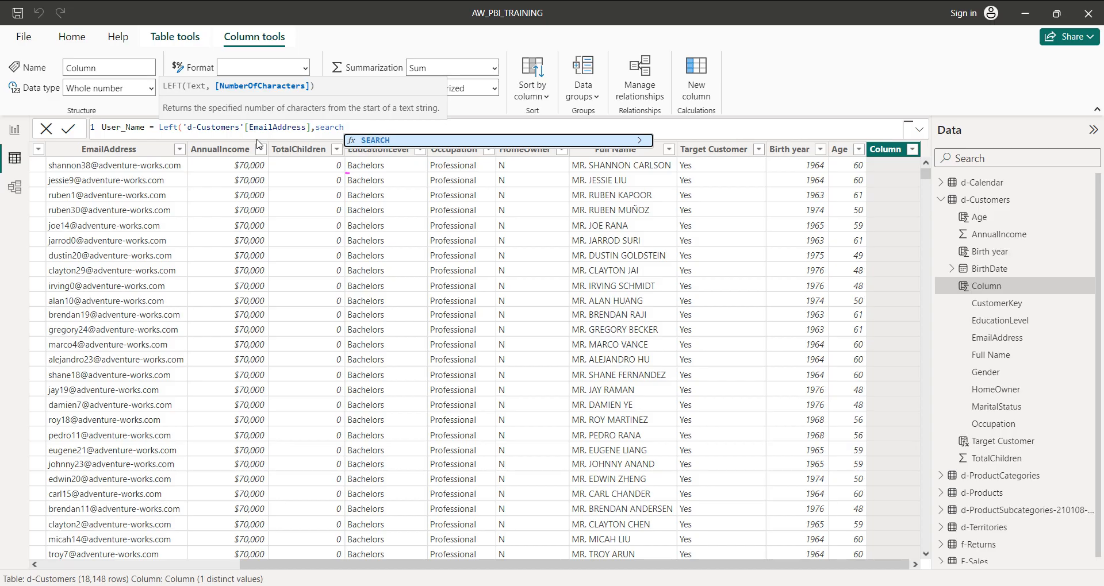
pyautogui.write('(')
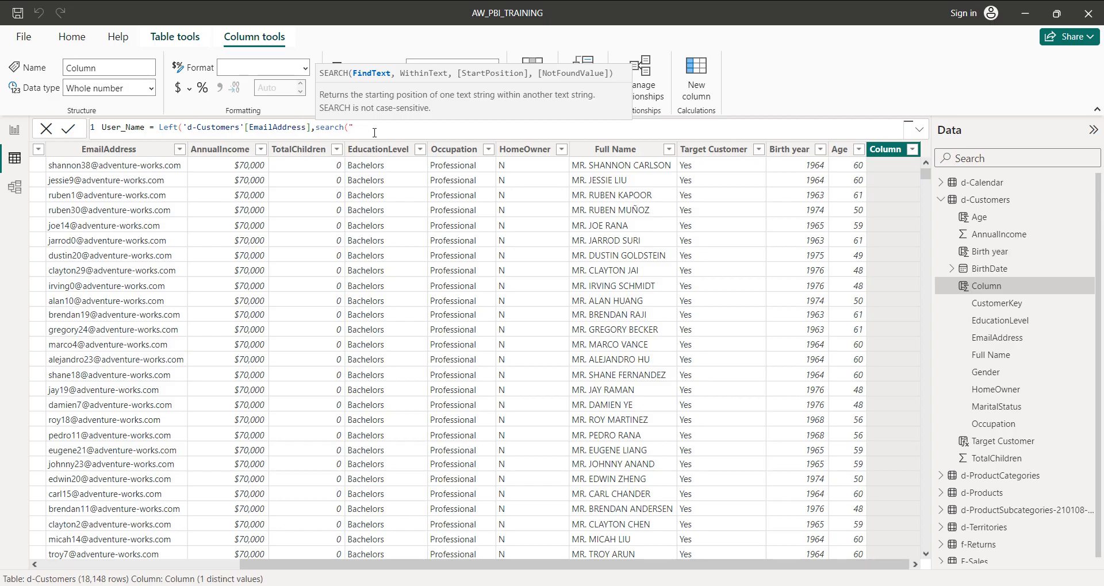
pyautogui.write('@",em')
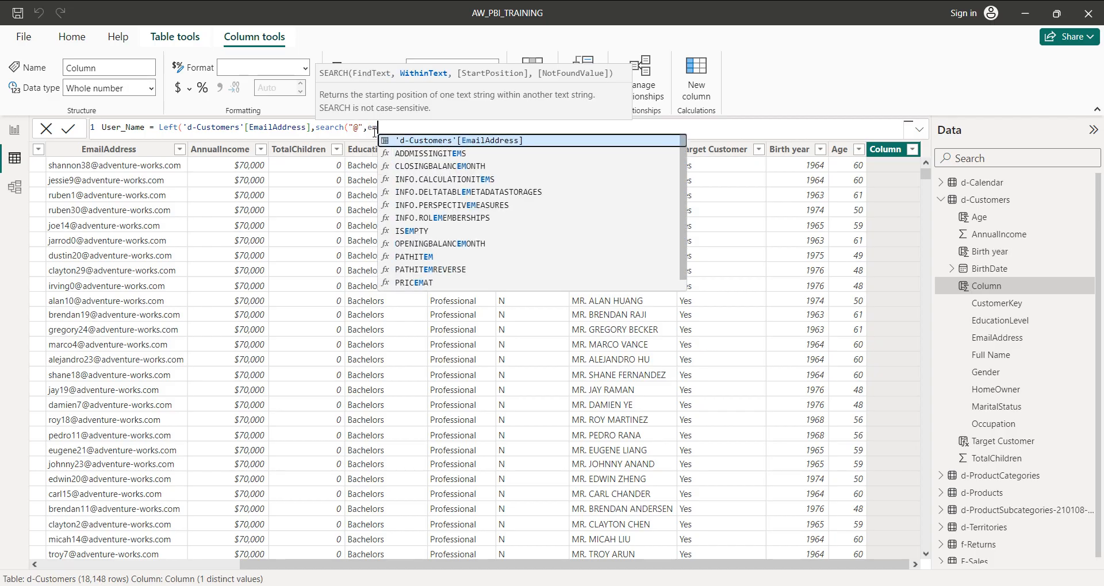
pyautogui.click(464, 142)
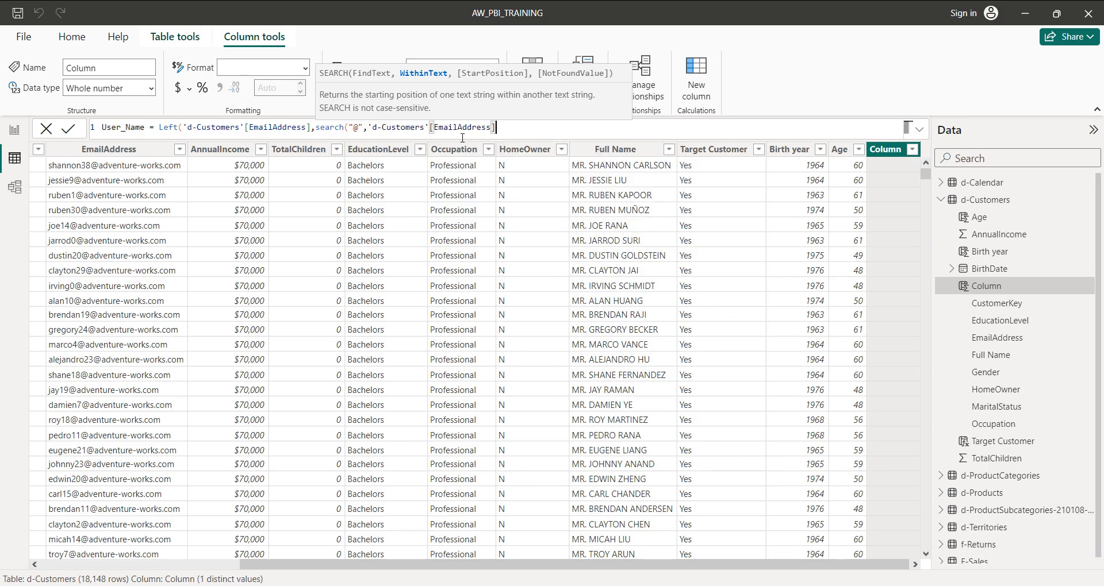
pyautogui.write(')')
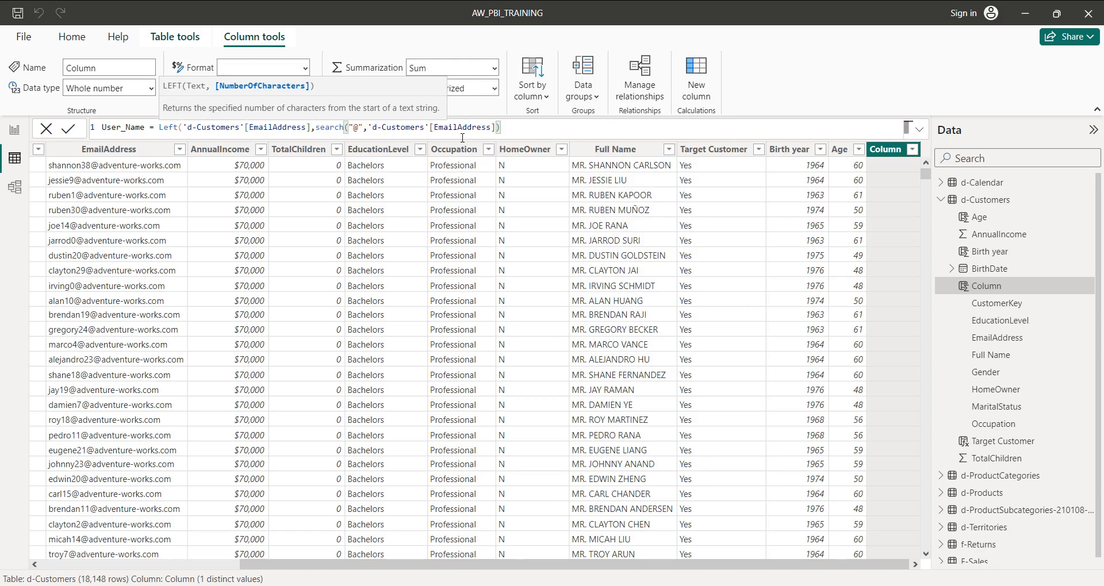
pyautogui.press('Return')
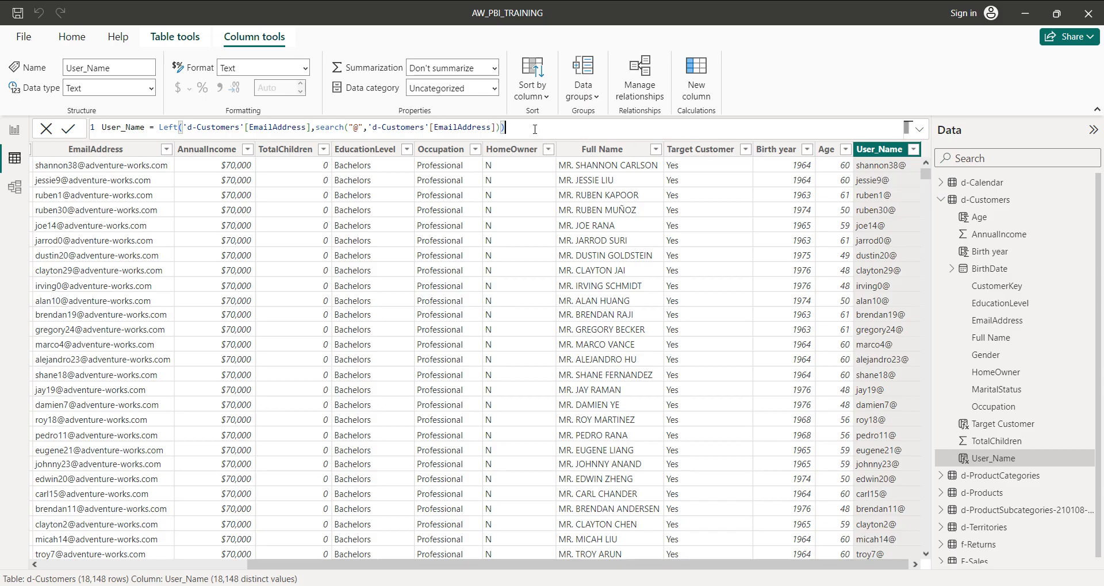
# Step: Try subtracting 1 from the whole Left expression in the User_Name formula, and remove that subtraction
pyautogui.write('-1')
pyautogui.press('Return')
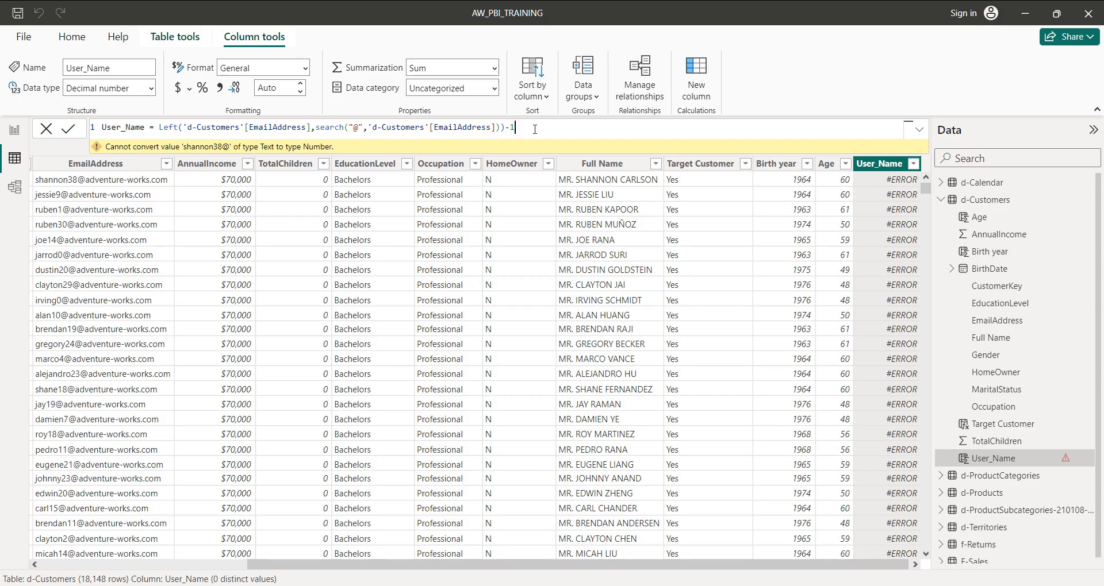
pyautogui.press('BackSpace')
pyautogui.press('BackSpace')
# Step: Subtract 1 from the search result inside Left in the User_Name formula and check the column's values
pyautogui.click(498, 127)
pyautogui.click(503, 127)
pyautogui.write('-1)')
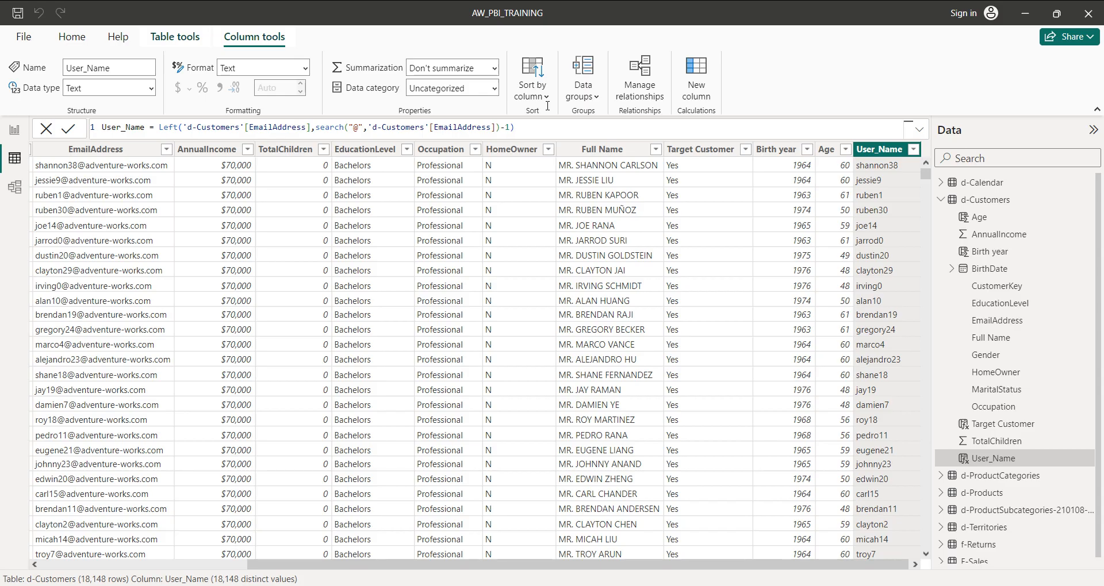
pyautogui.scroll(-3, 811, 263)
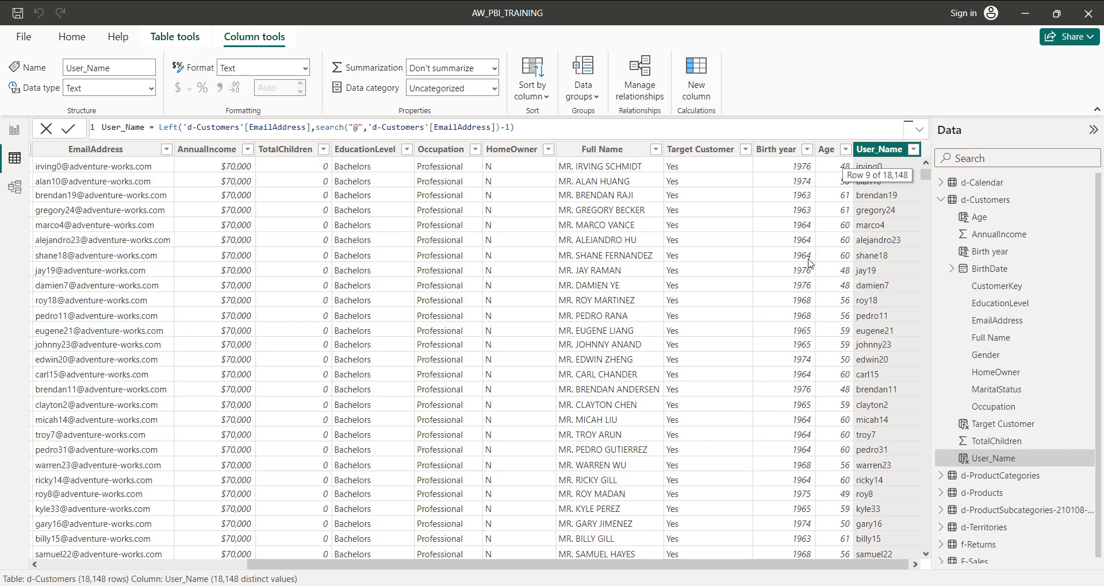
pyautogui.scroll(3, 810, 263)
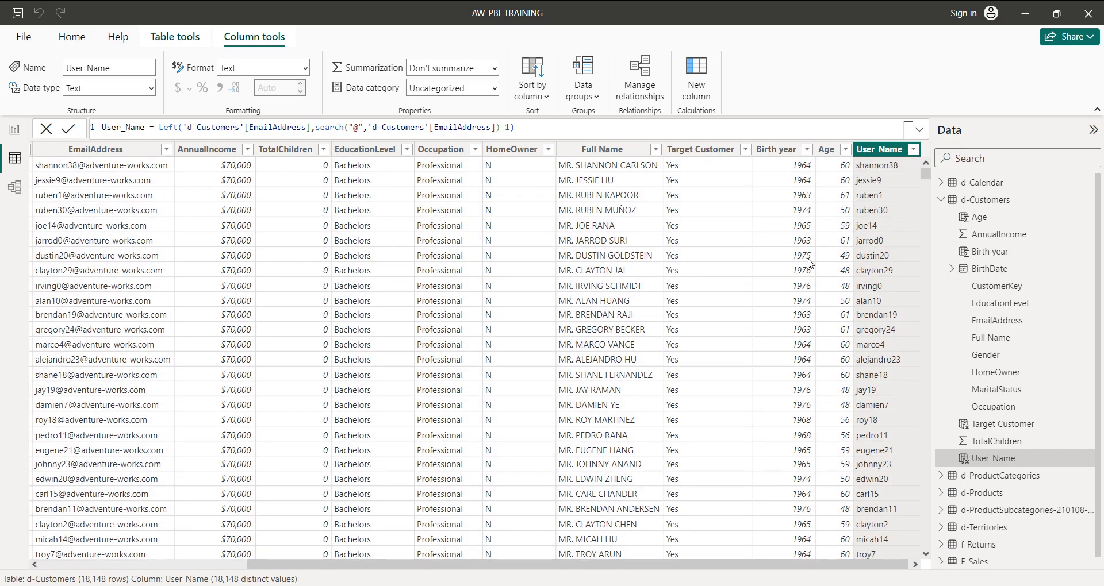